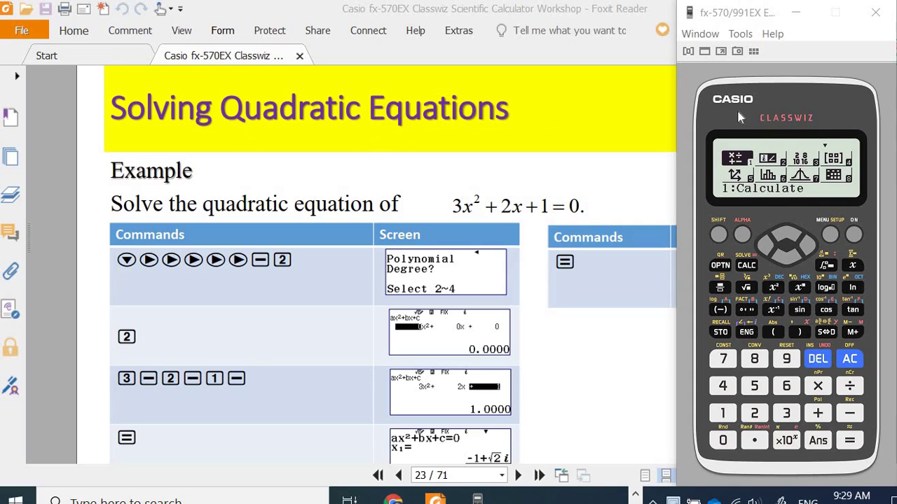
Step through the MENU to A:Equation/Func and enter that mode
click(787, 263)
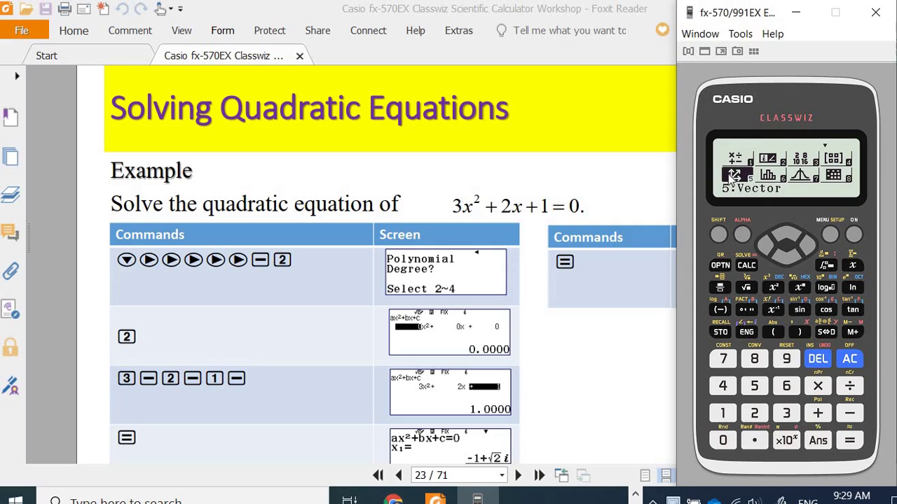
click(807, 245)
click(807, 245)
click(808, 246)
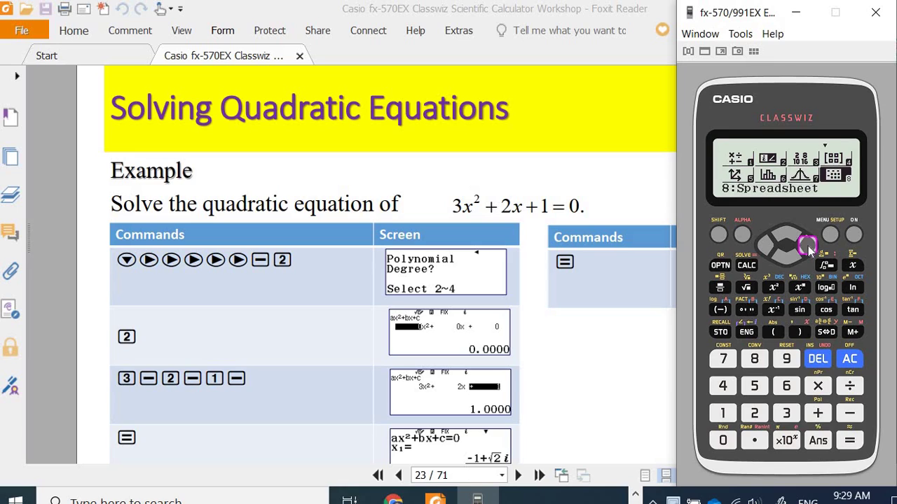
click(807, 246)
click(808, 245)
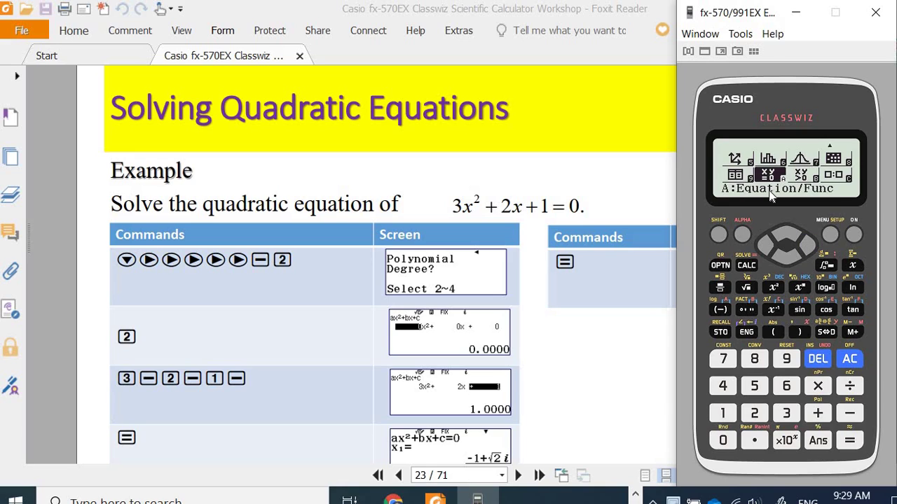
click(850, 441)
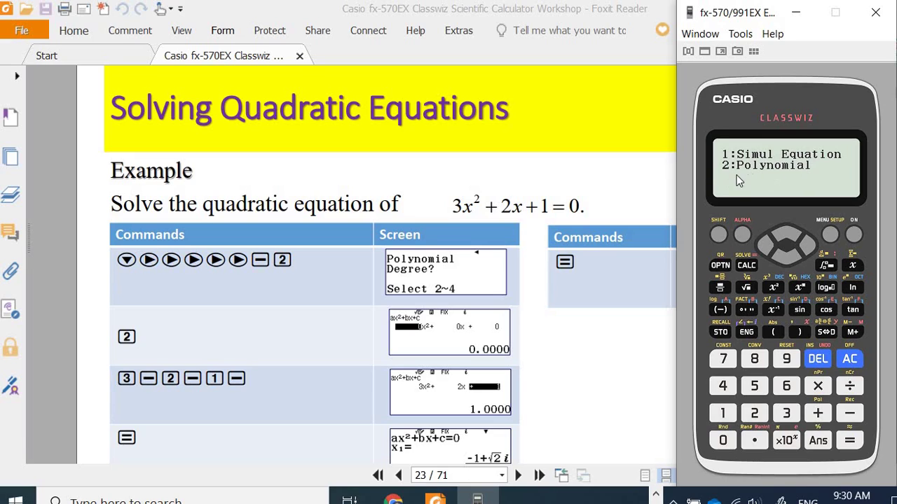
Choose Polynomial with degree 2 to get the ax²+bx+c entry screen
click(755, 417)
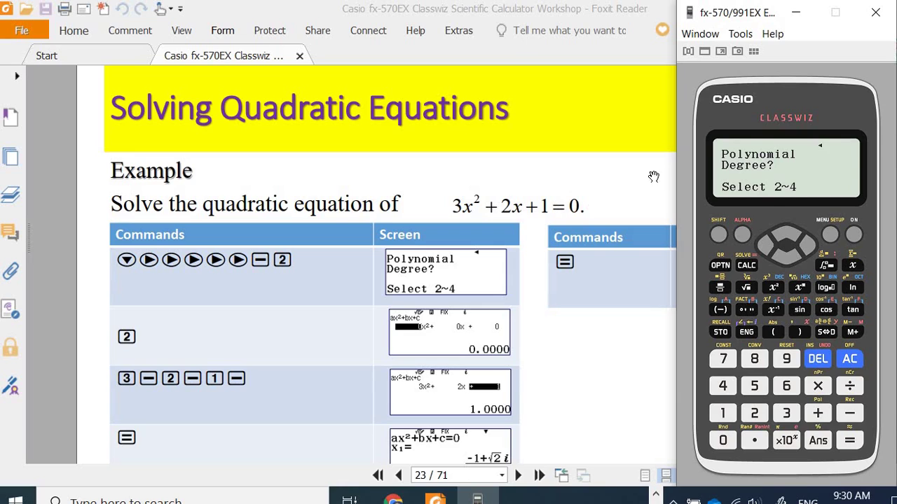
click(757, 414)
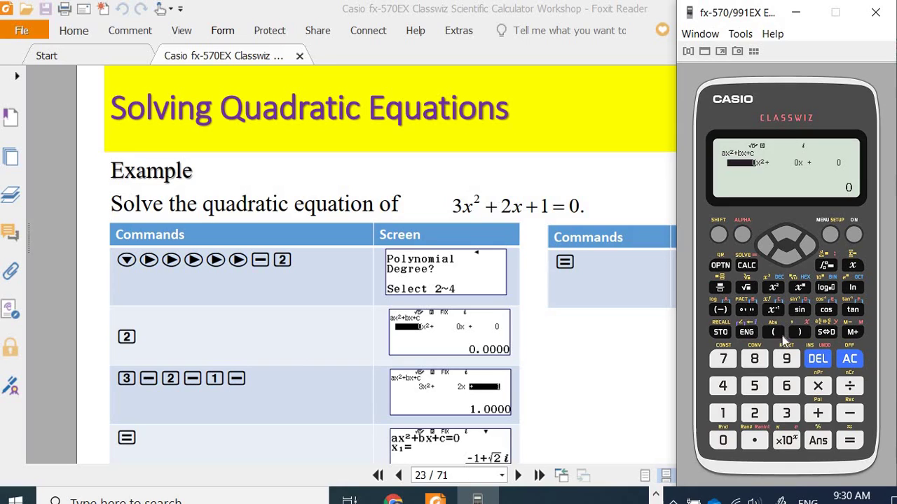
Enter coefficients a=3, b=2, c=1 and solve, showing x₁ = (−1+√2 i)/3
click(786, 420)
click(850, 441)
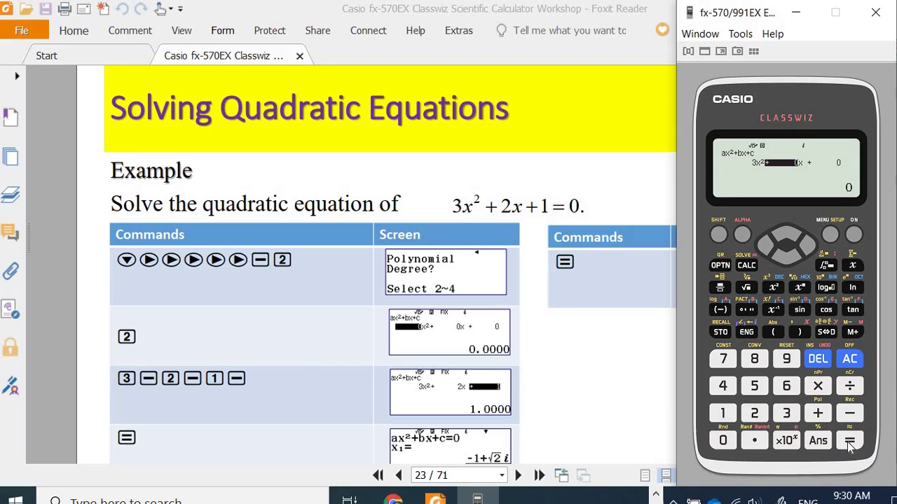
click(755, 415)
click(850, 442)
click(726, 420)
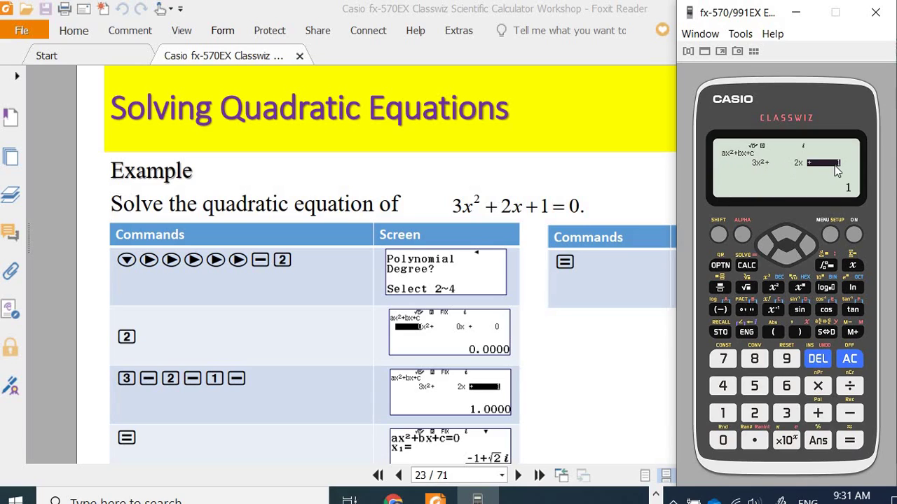
click(845, 444)
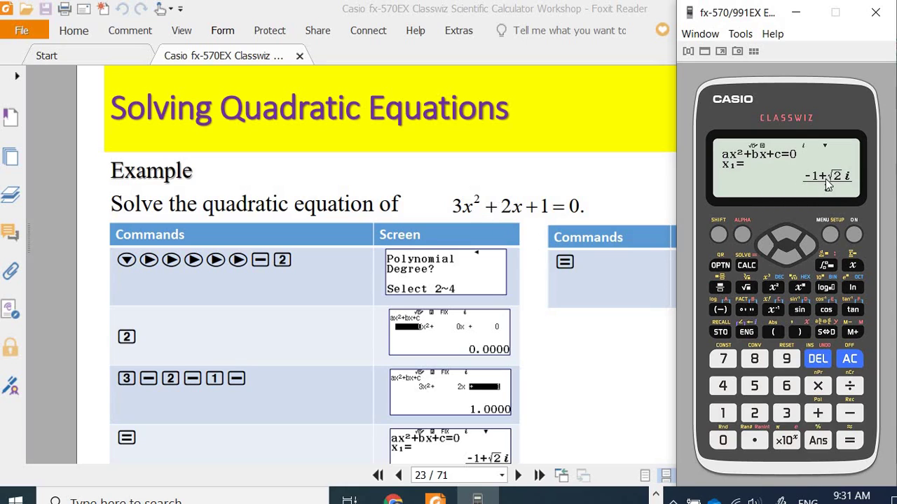
Show x₂ = (−1−√2 i)/3, shift the emulator aside, and display guide page 24 with the graph
click(851, 441)
mouse_move(729, 14)
mouse_down()
mouse_move(446, 54)
mouse_move(480, 37)
mouse_move(468, 47)
mouse_move(705, 44)
mouse_move(733, 12)
mouse_up()
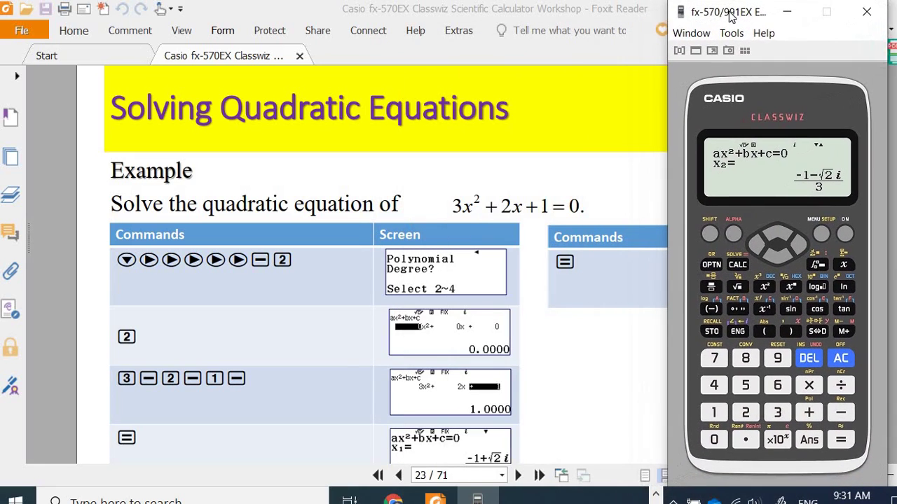
click(517, 475)
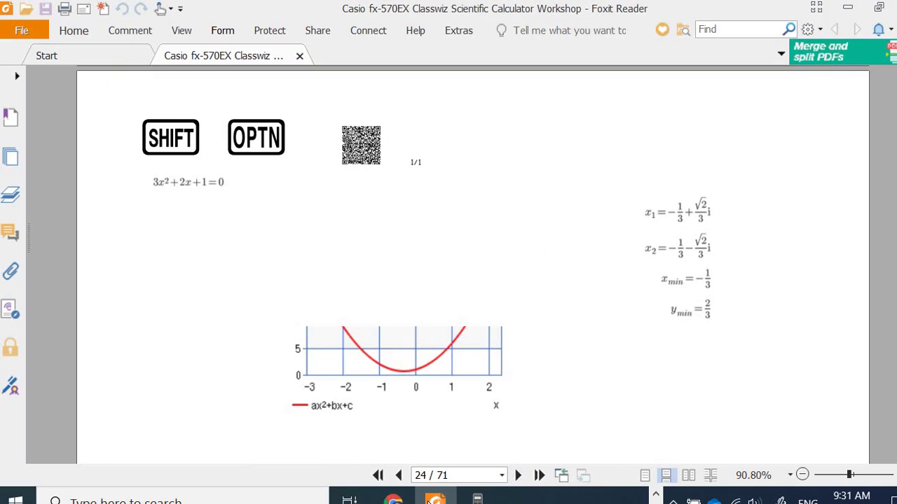
Bring the emulator back in front beside page 24's parabola graph
click(492, 499)
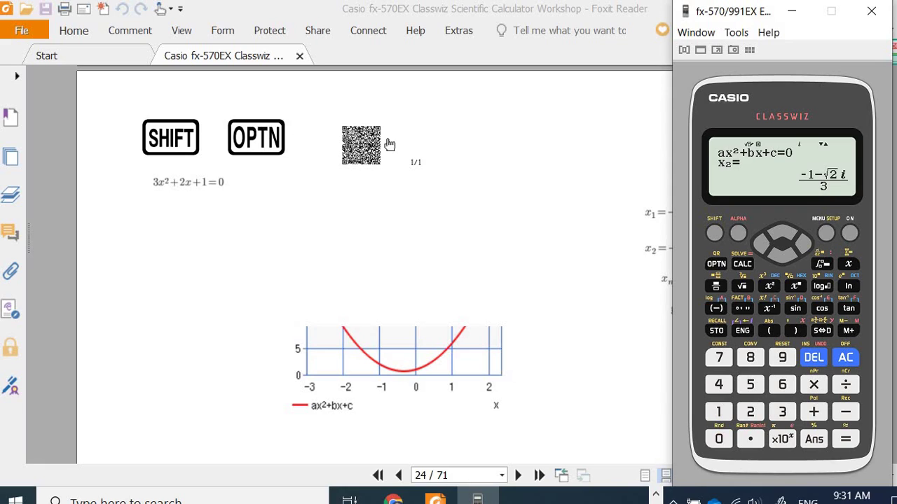
Use SHIFT+OPTN to make a QR code of the 3x²+2x+1=0 result for online visualization
click(713, 234)
click(716, 263)
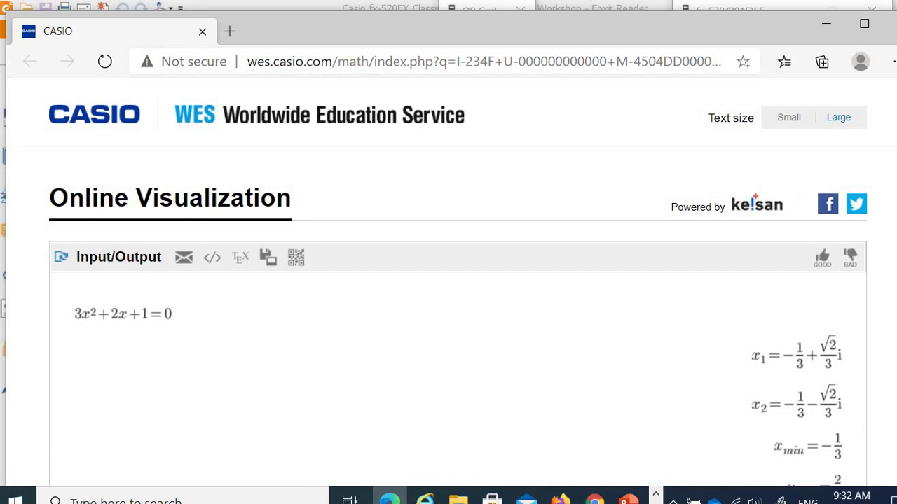
Scroll the visualization down to y_min = 2/3, then return to PowerPoint slide 23
scroll(819, 371, down, 2)
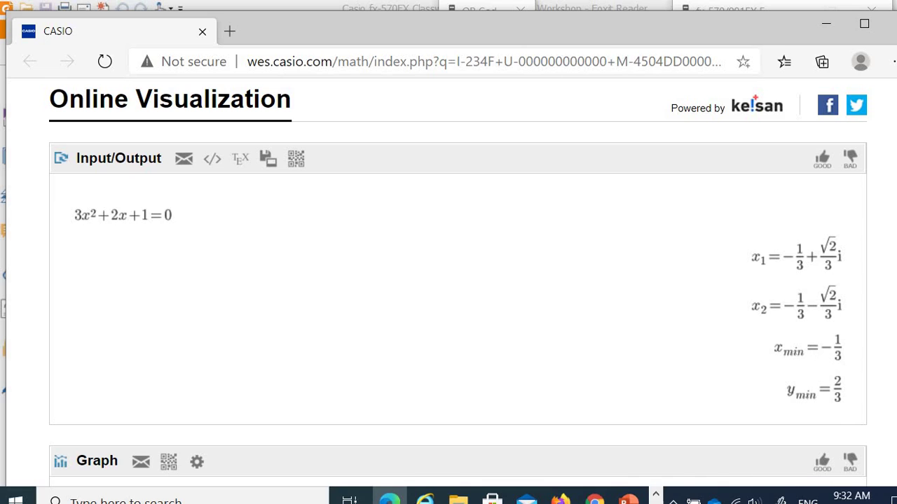
click(630, 499)
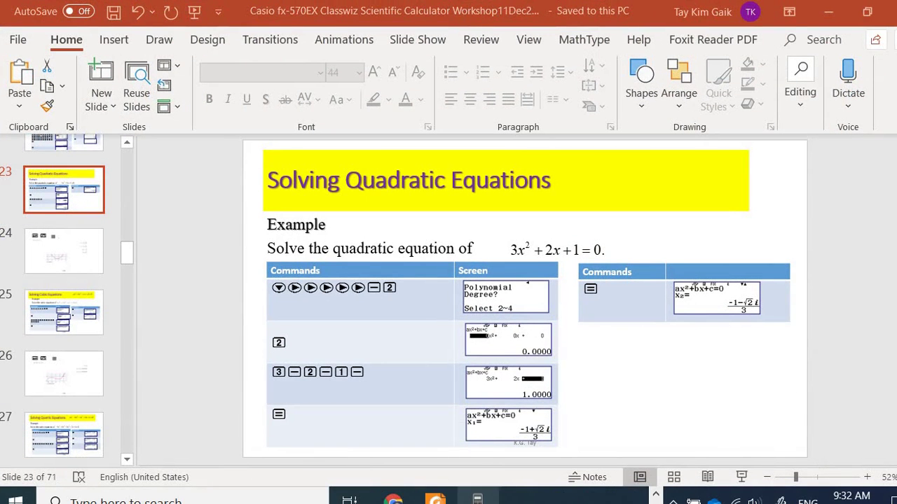
Exit the QR code, show the minimum x = −1/3 and y = 2/3, then return to the visualization page
click(477, 499)
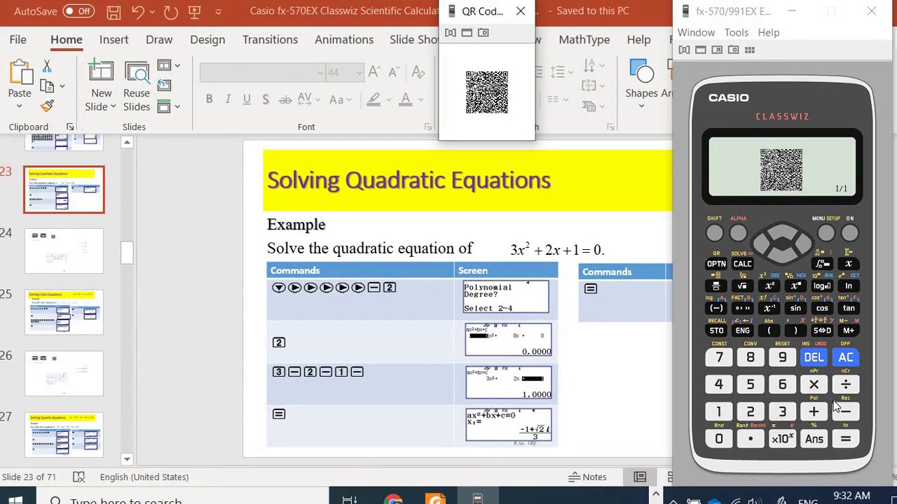
click(846, 358)
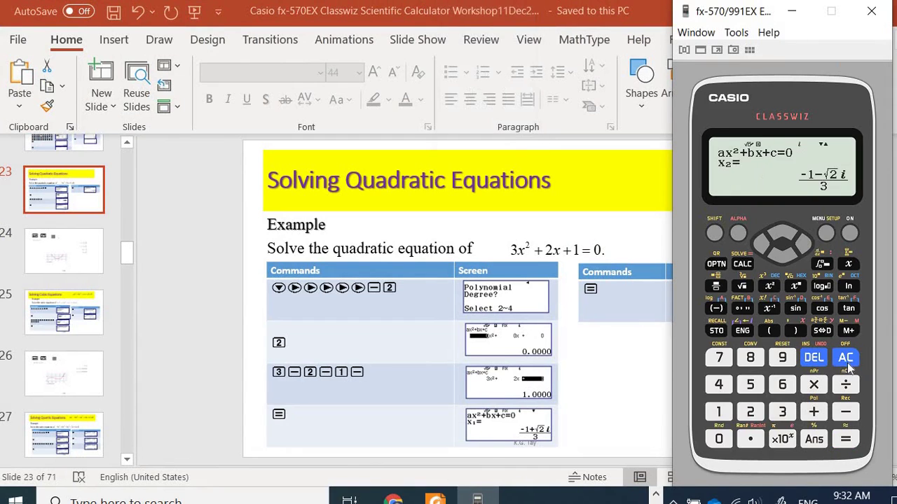
click(847, 440)
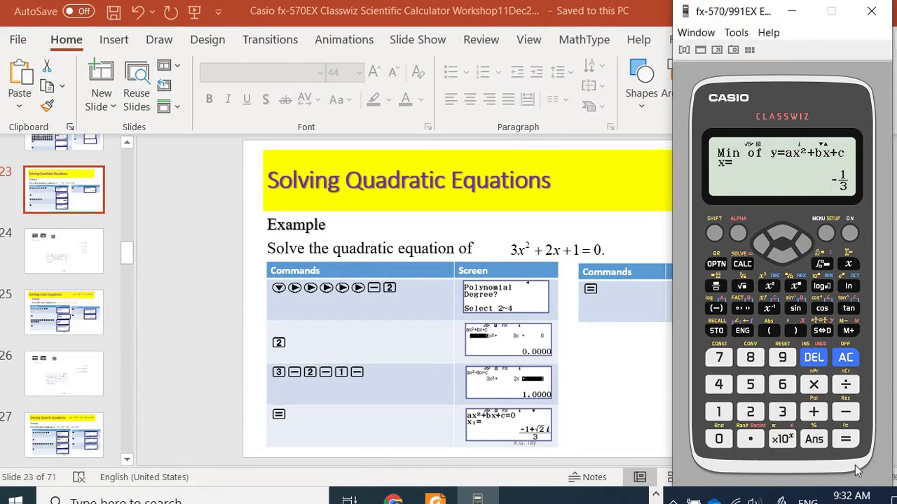
click(847, 440)
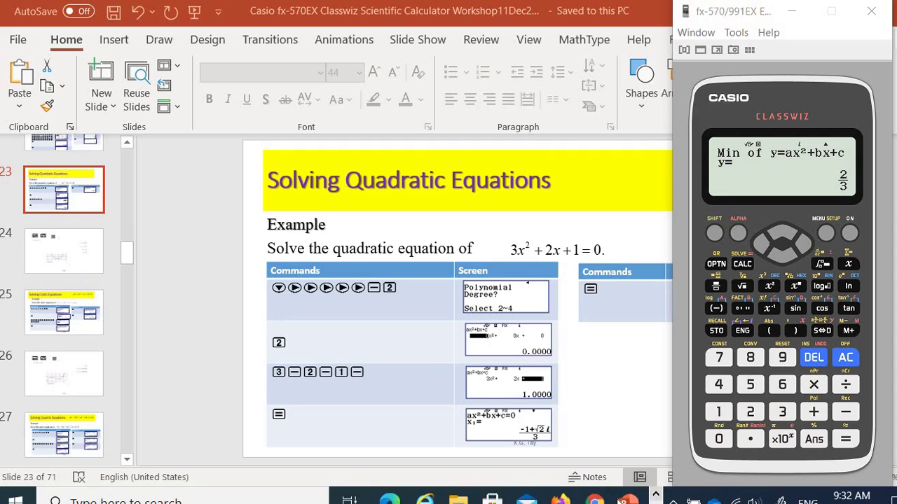
click(390, 500)
Scroll through the online roots, minimum and parabola graph, then go back to PowerPoint slide 23
scroll(459, 284, down, 5)
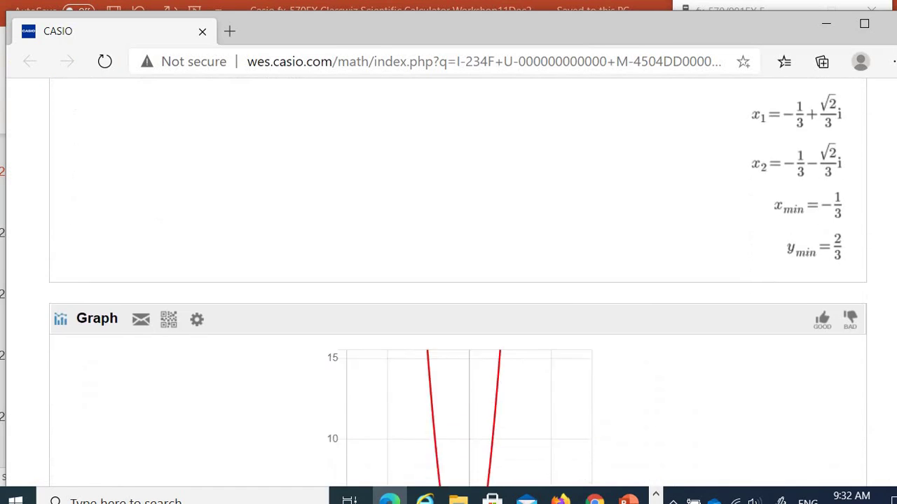
scroll(458, 284, down, 1)
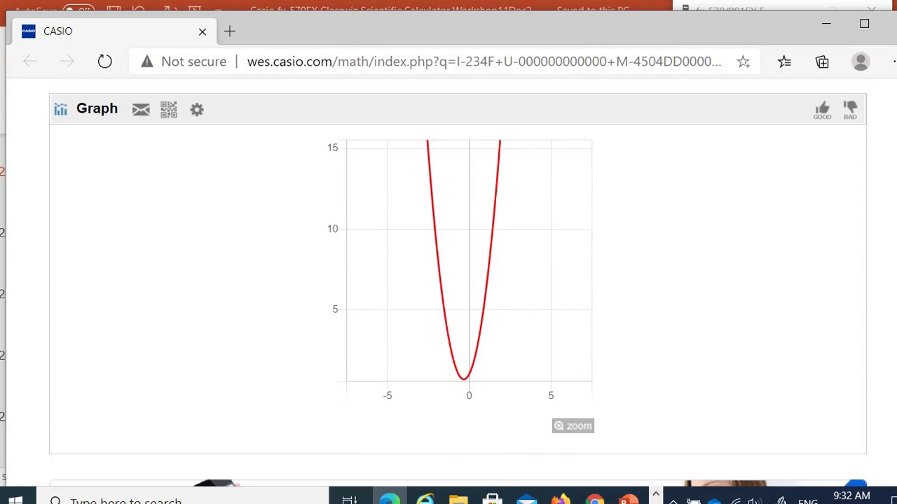
scroll(458, 283, down, 1)
scroll(458, 283, up, 3)
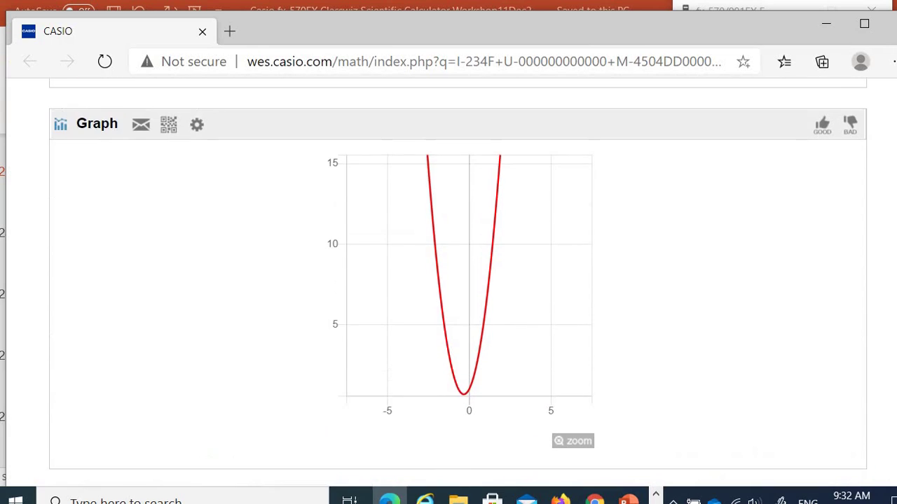
scroll(459, 284, up, 2)
scroll(458, 284, down, 1)
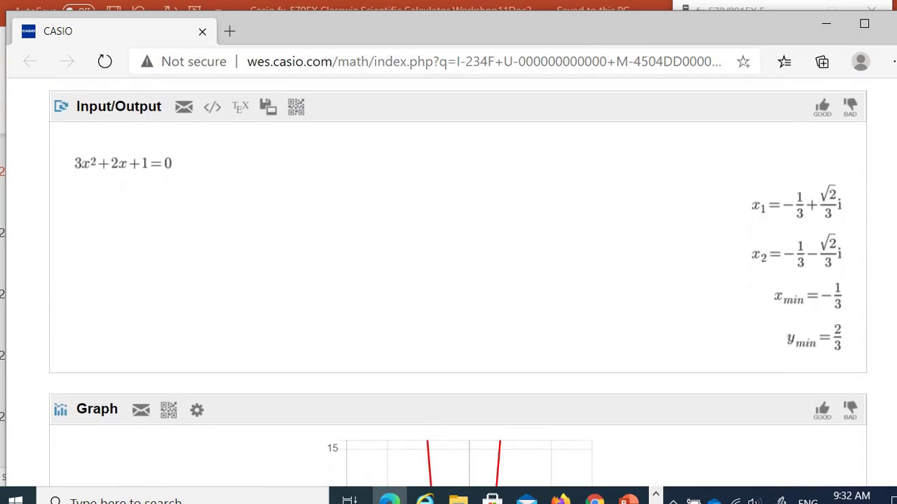
scroll(891, 260, down, 2)
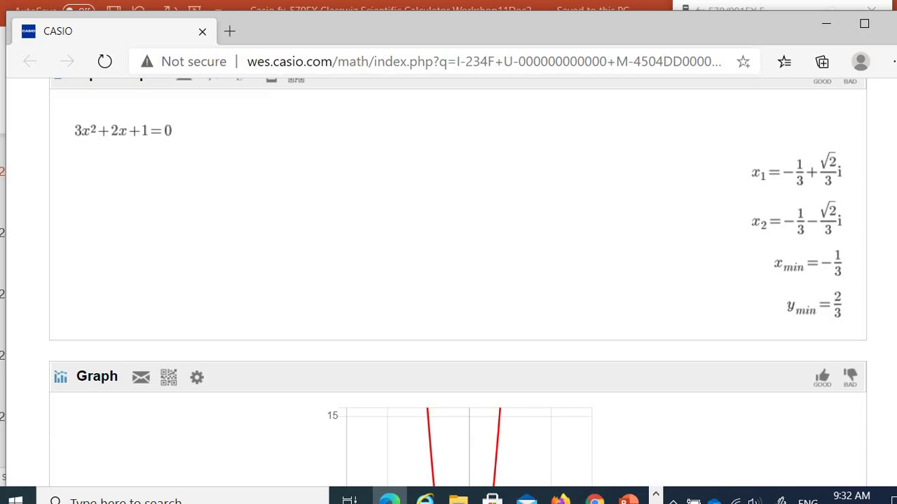
scroll(542, 451, down, 3)
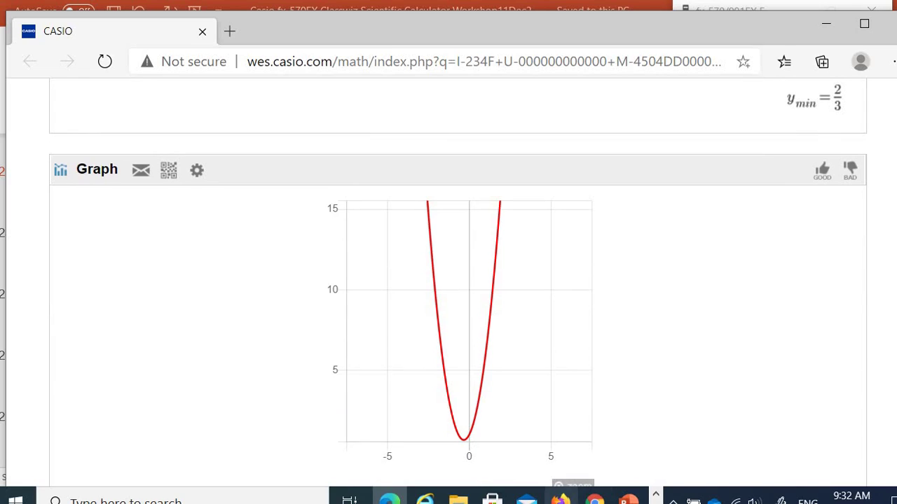
click(629, 499)
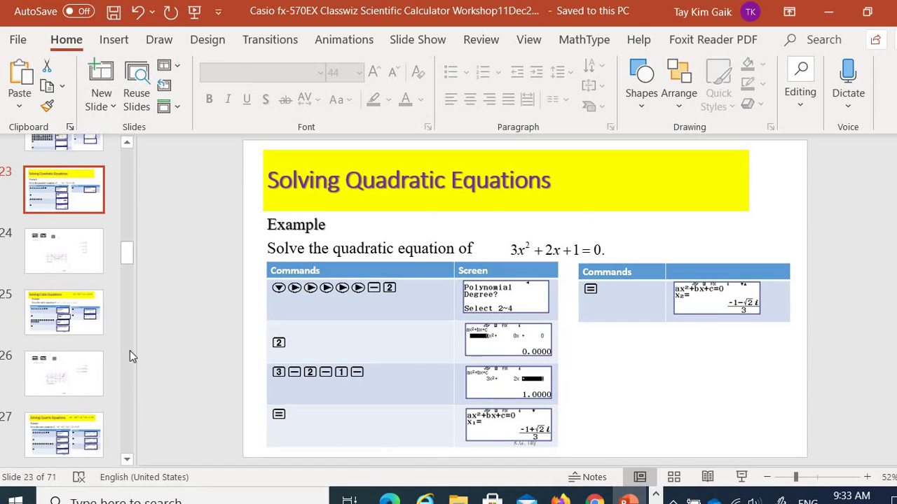
Advance via slide 24 to slide 25, Solving Cubic Equations, with the emulator alongside
click(79, 263)
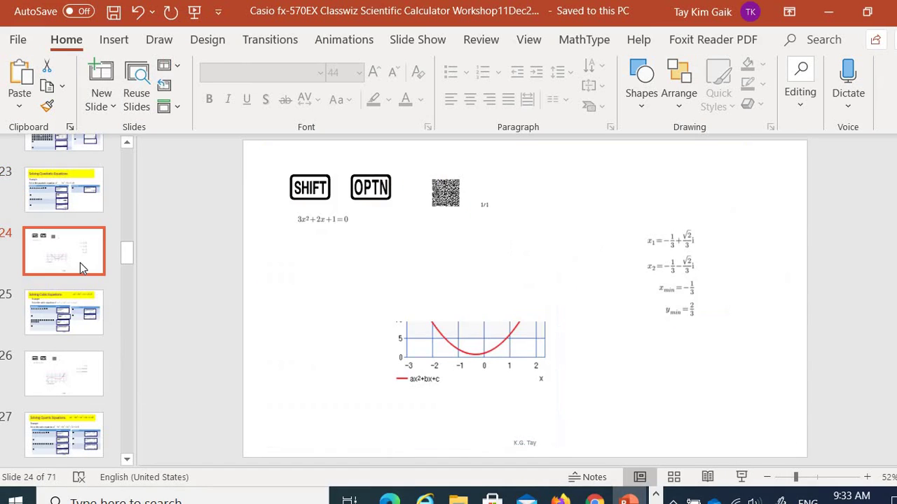
click(85, 321)
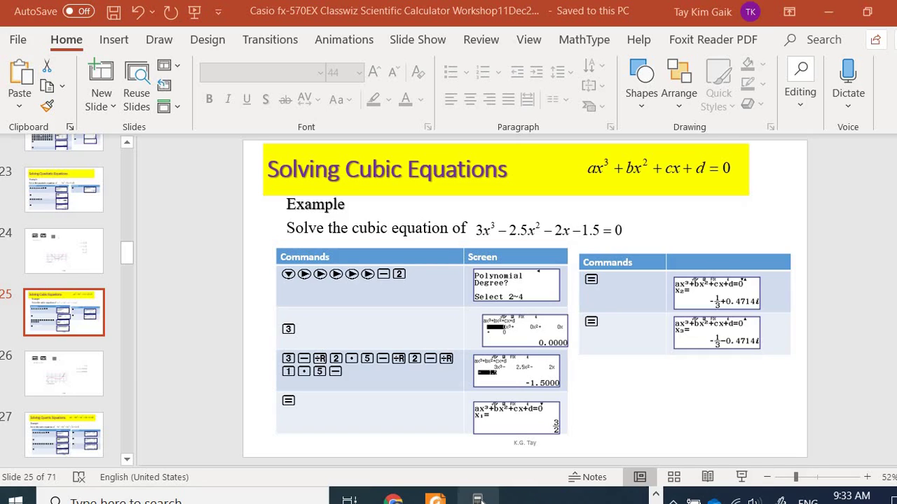
click(478, 499)
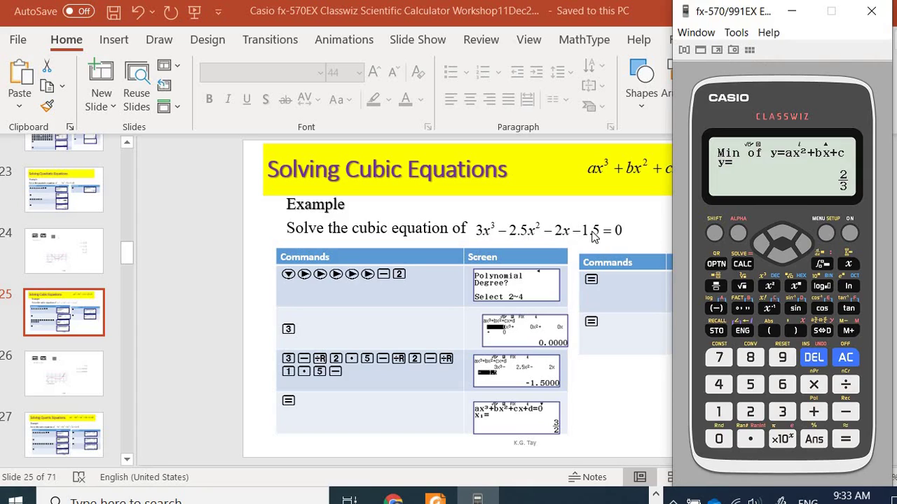
Switch to Equation/Func mode and choose a degree-3 polynomial equation
click(845, 359)
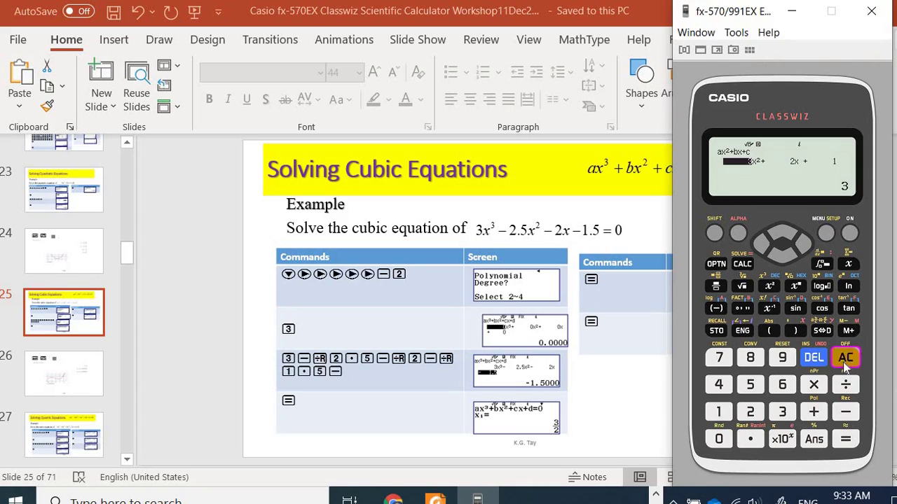
click(826, 234)
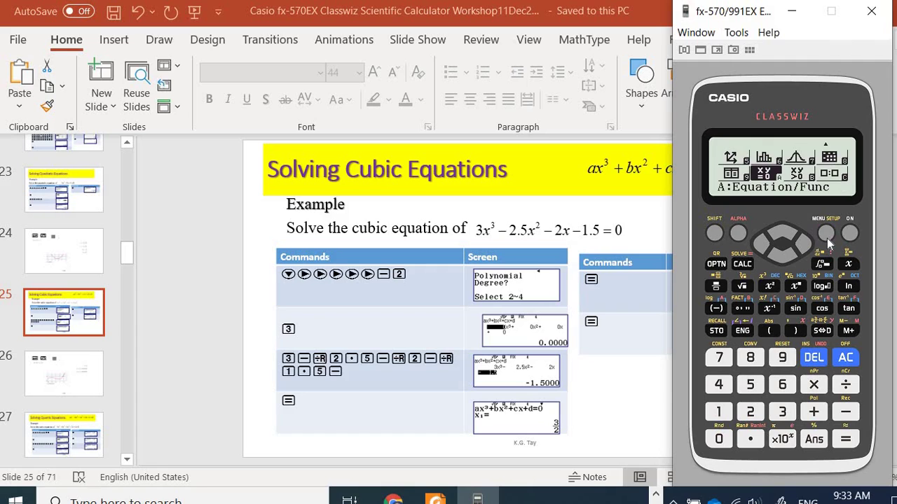
click(846, 441)
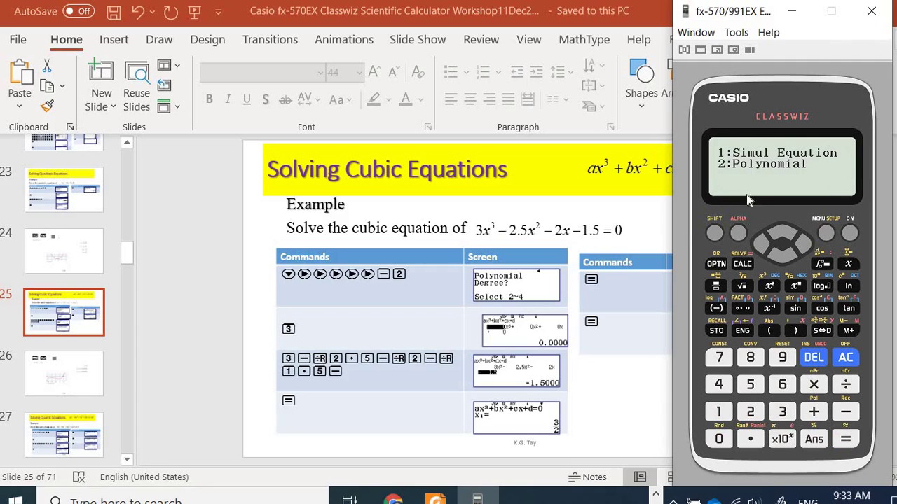
click(748, 414)
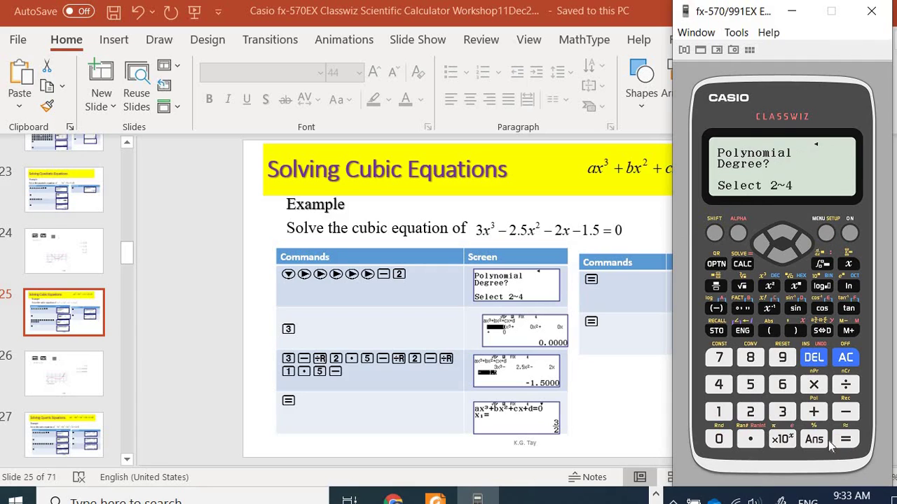
click(782, 413)
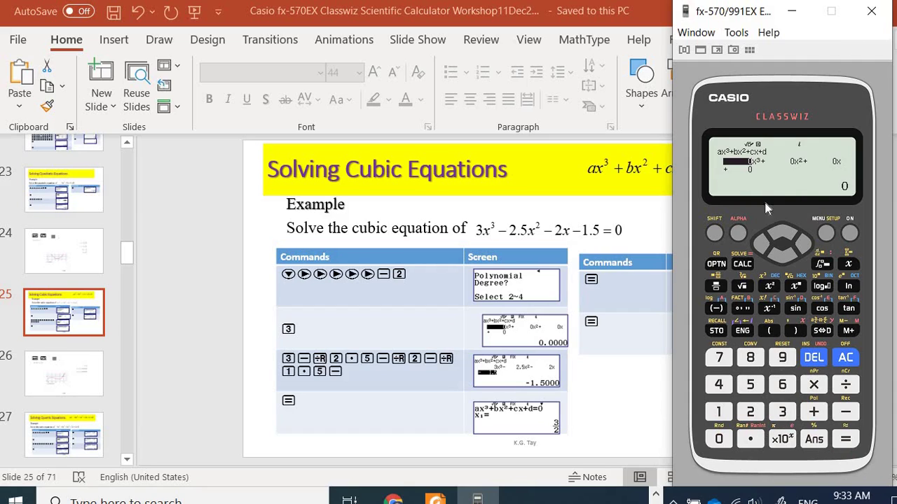
Enter the cubic coefficients a = 3 and b = −2.5
click(781, 412)
click(846, 440)
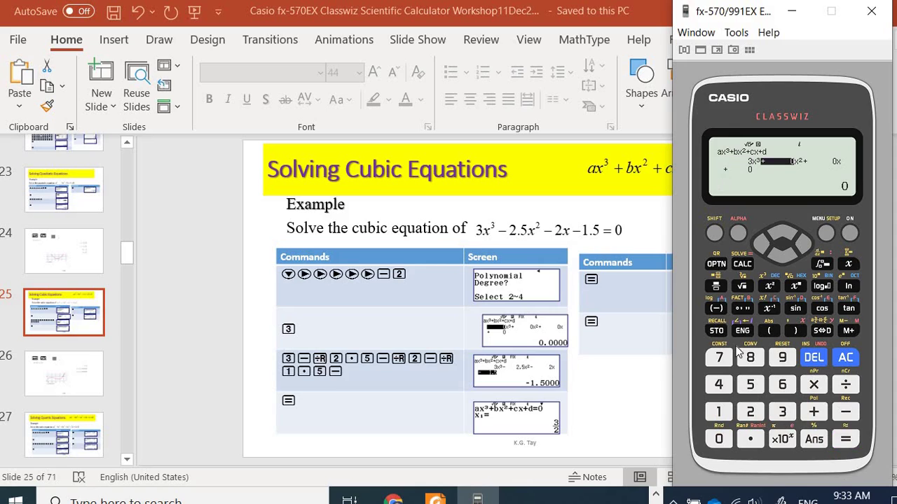
click(714, 313)
click(749, 412)
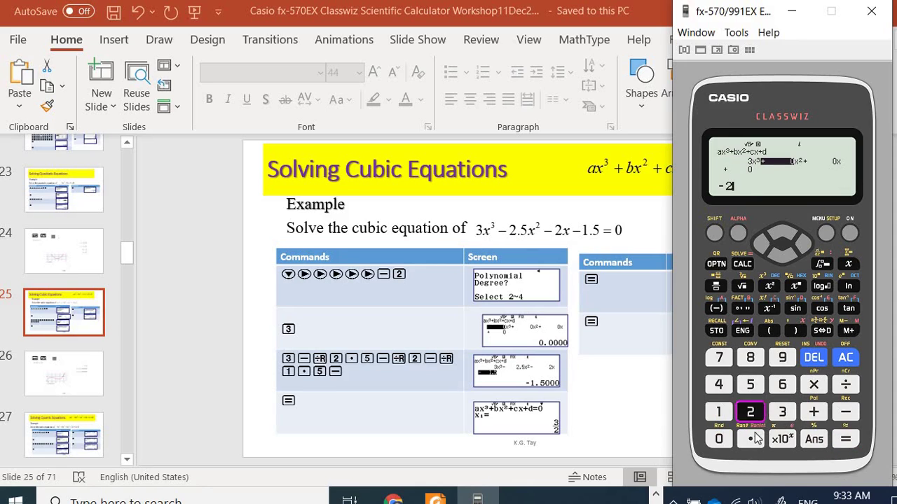
click(750, 385)
click(846, 440)
Enter c = −2 and d = −1.5, then solve to show x₁ = 3/2 and x₂ = −1/3+0.4714045208i
click(716, 310)
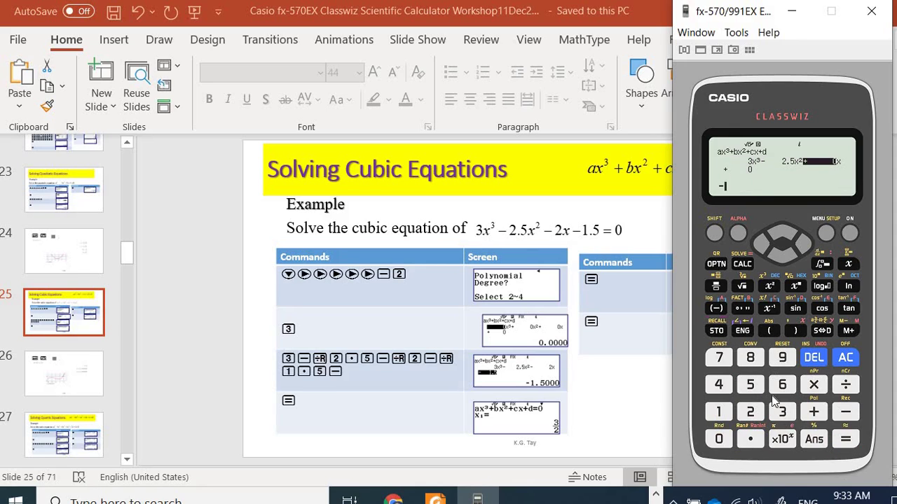
click(749, 412)
click(845, 439)
click(716, 309)
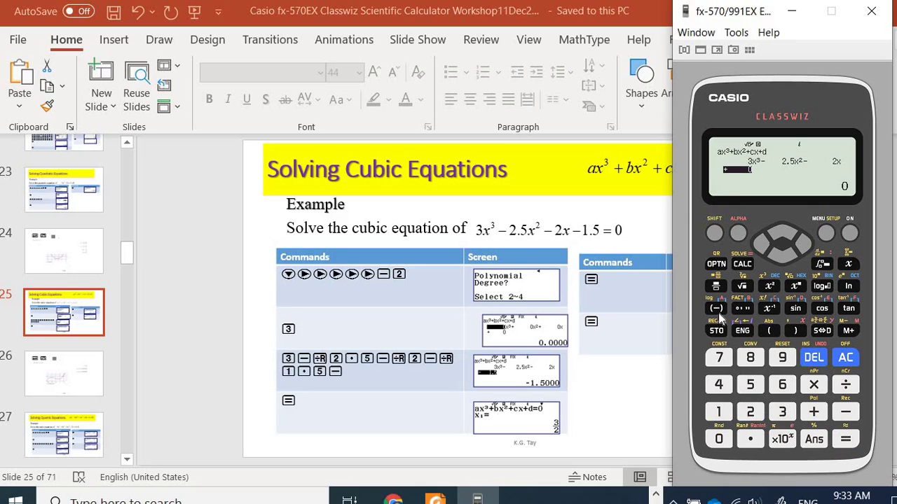
click(718, 412)
click(751, 439)
click(749, 386)
click(845, 439)
click(846, 439)
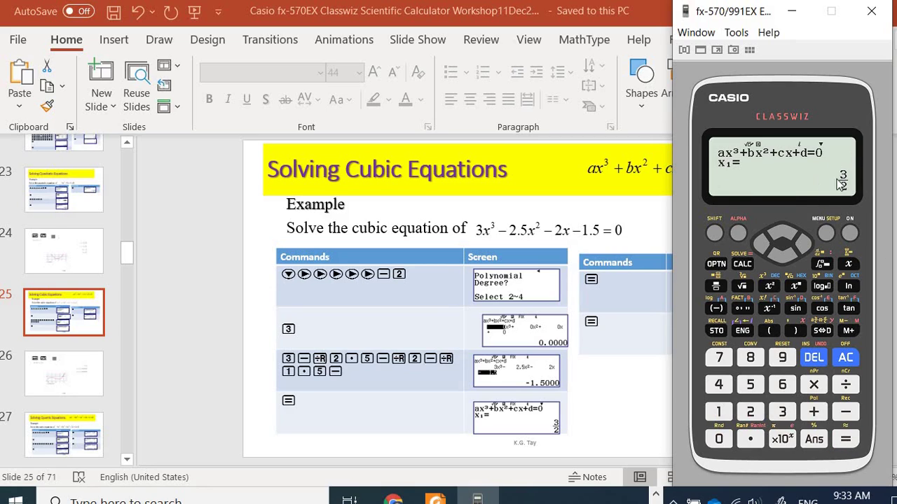
click(846, 439)
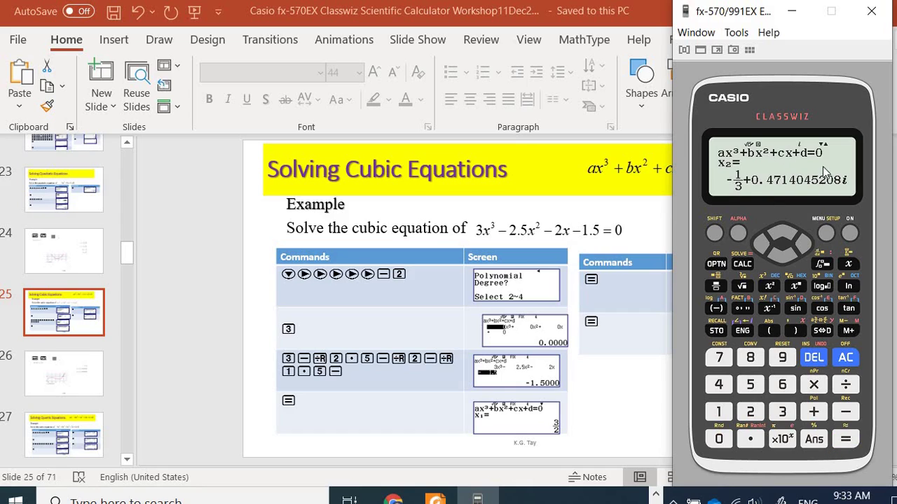